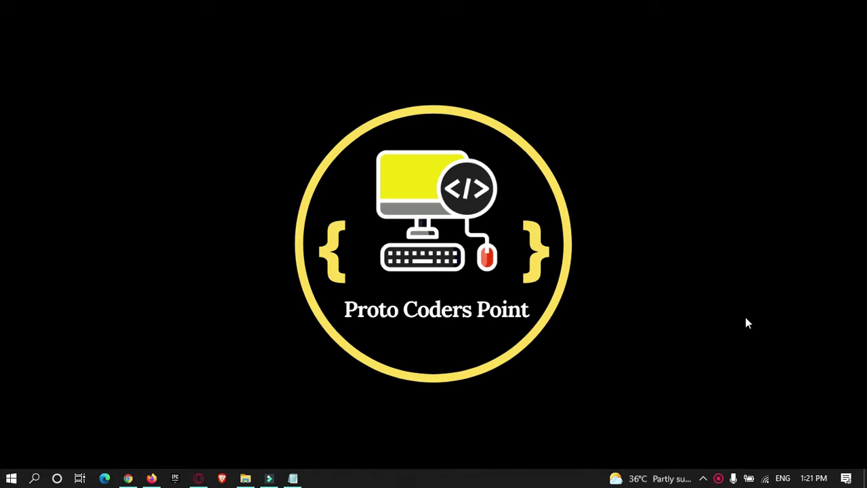
# Restore the AdMob All Apps page listing Gym Personal Trainer in Chrome
pyautogui.click(127, 478)
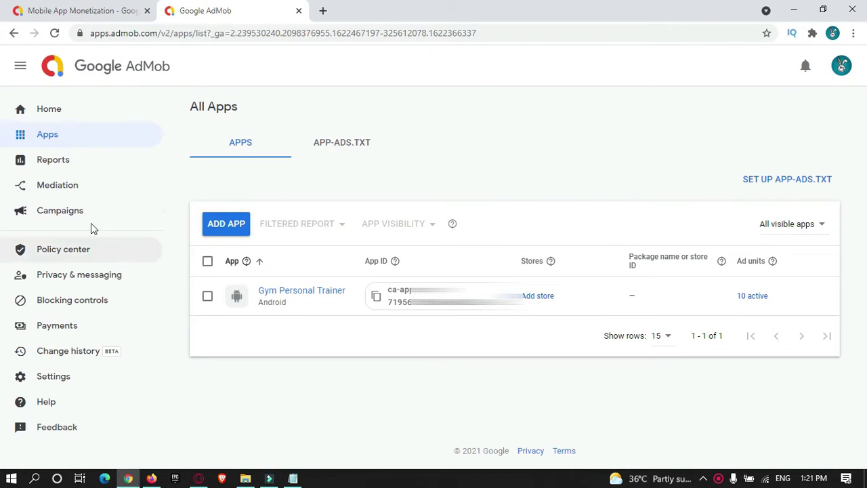
# Check the full apps list, then return to the APP-ADS.TXT tab showing 100% authorized queries
pyautogui.click(342, 144)
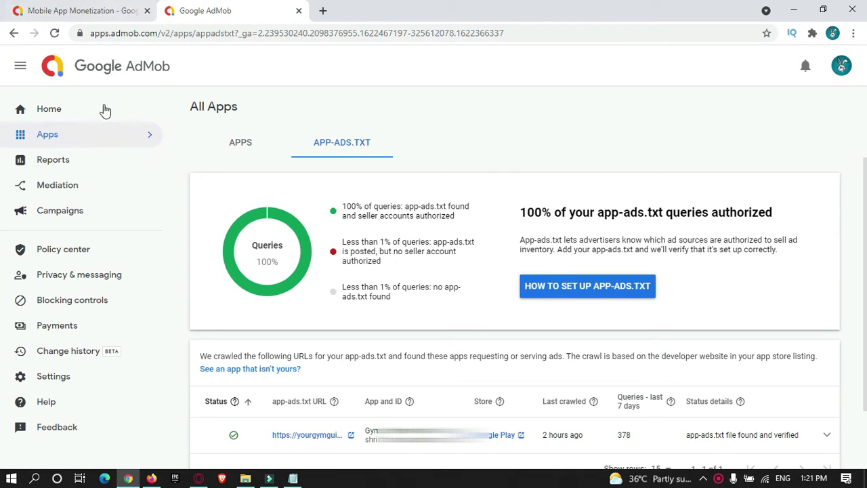
pyautogui.click(50, 146)
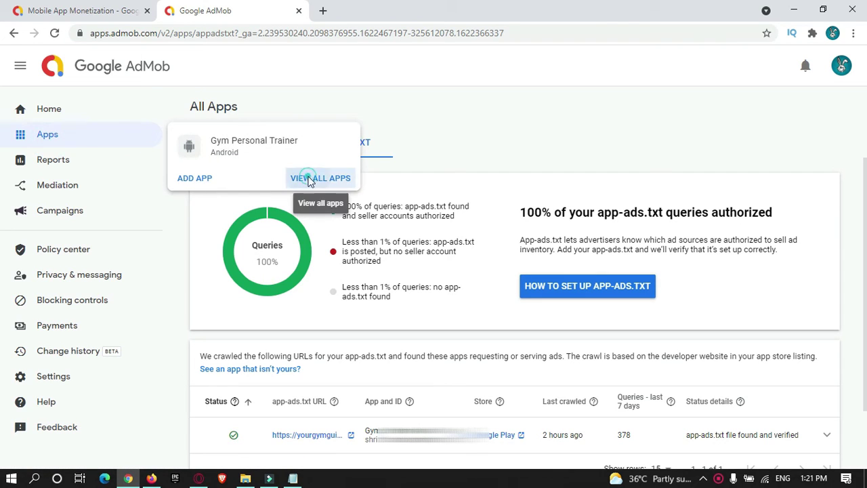
pyautogui.click(304, 180)
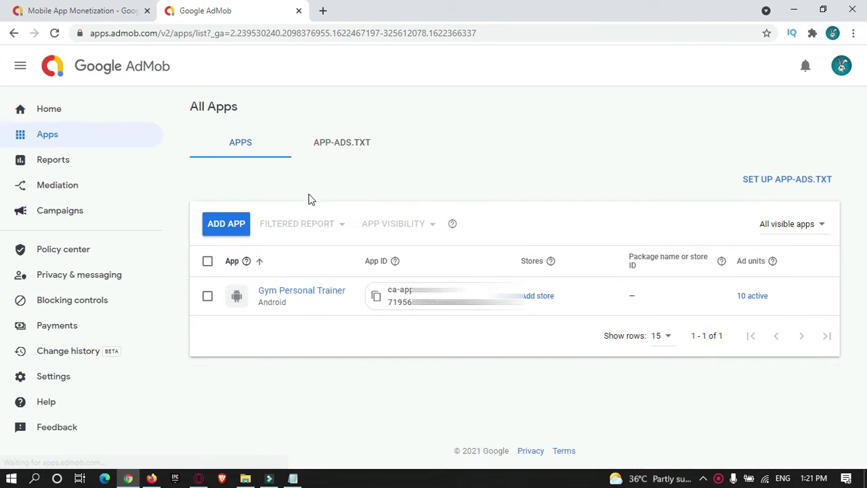
pyautogui.click(366, 145)
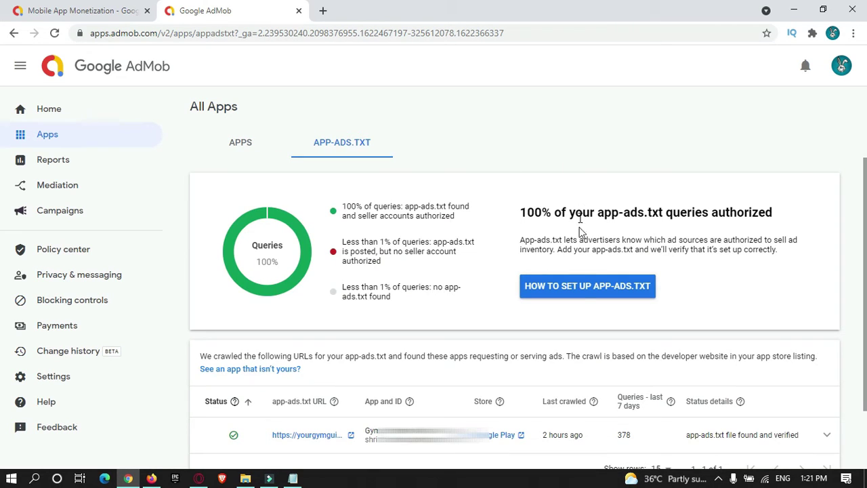
# Show the app-ads.txt setup instructions and highlight the file name 'app-ads.txt' in step 1
pyautogui.click(560, 290)
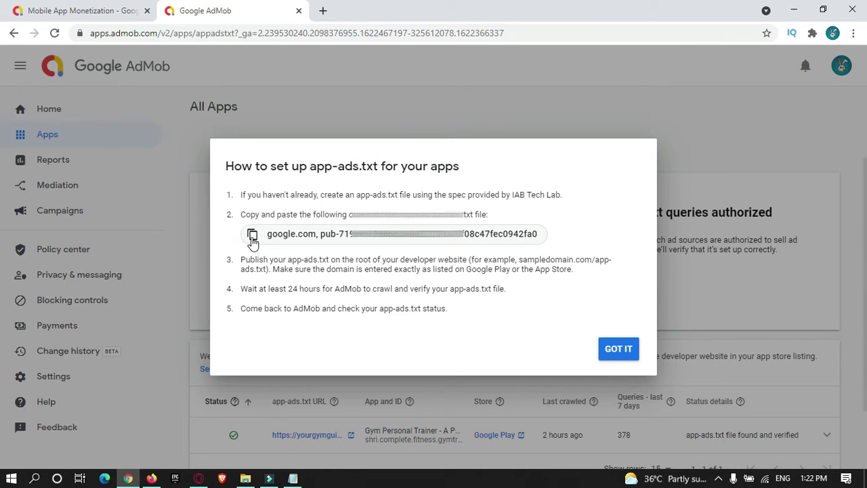
pyautogui.moveTo(400, 194); pyautogui.dragTo(358, 196)
pyautogui.hotkey('ctrl', 'c')
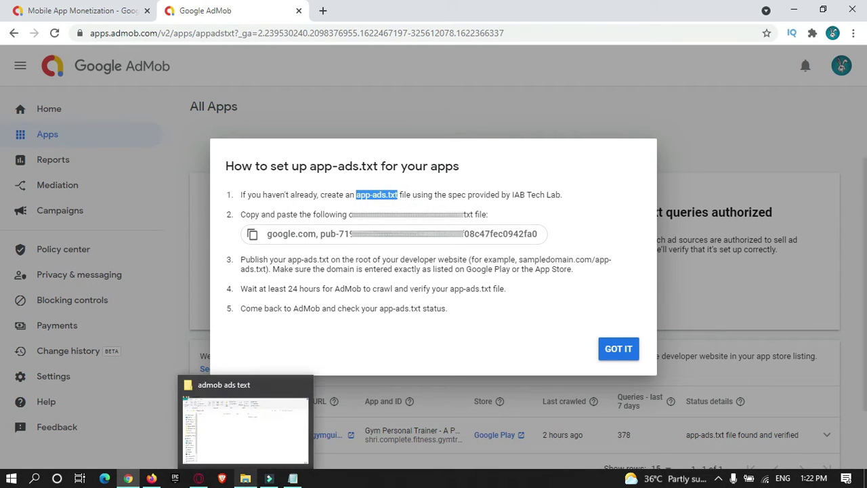
# Create a new blank text document in the 'admob ads text' folder
pyautogui.click(246, 478)
pyautogui.rightClick(227, 217)
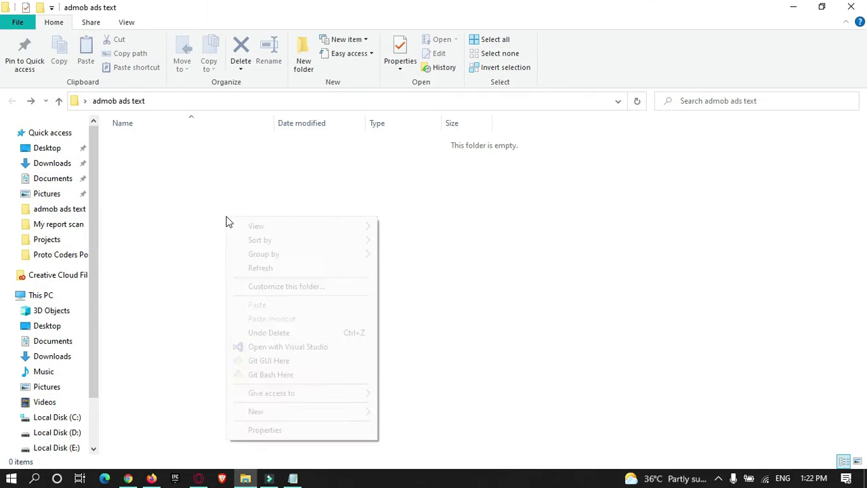
pyautogui.moveTo(286, 410)
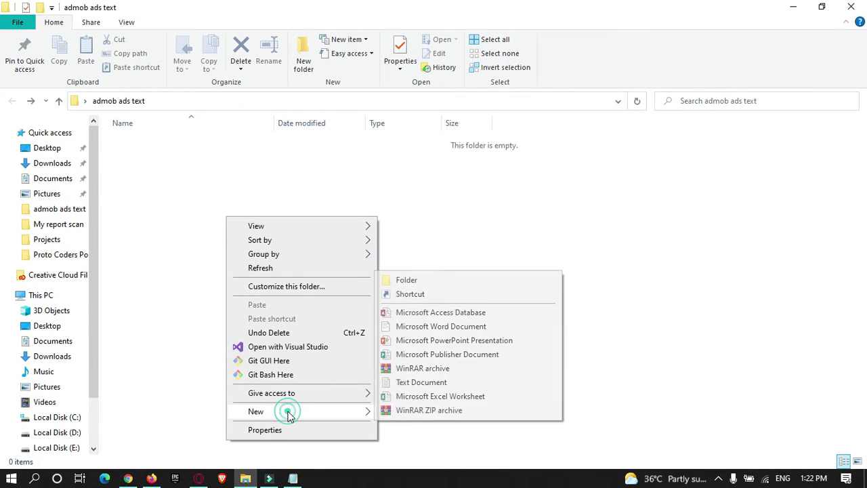
pyautogui.click(418, 383)
# Rename the new file to app-ads.txt and open it for editing
pyautogui.click(199, 143)
pyautogui.hotkey('ctrl', 'a')
pyautogui.hotkey('ctrl', 'v')
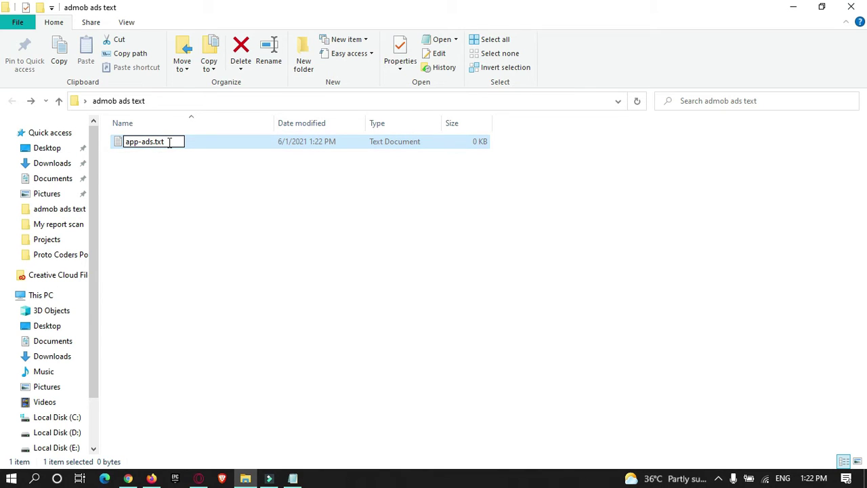
pyautogui.moveTo(170, 141); pyautogui.dragTo(124, 142)
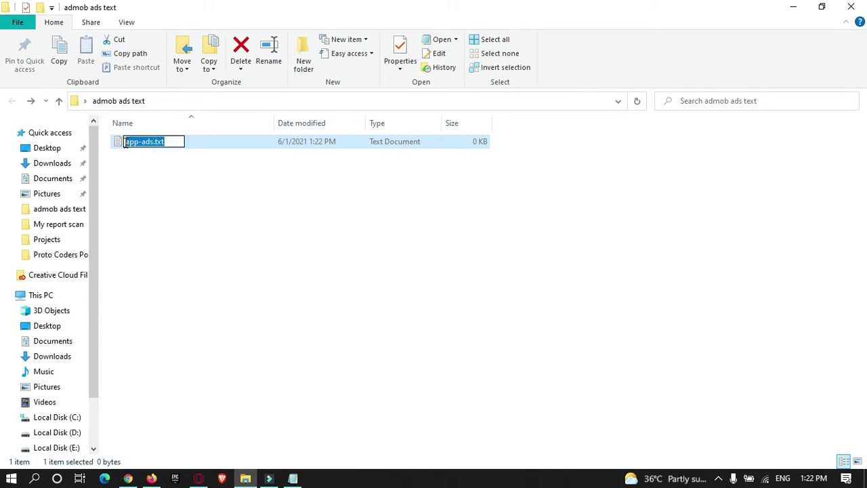
pyautogui.click(153, 166)
pyautogui.doubleClick(143, 142)
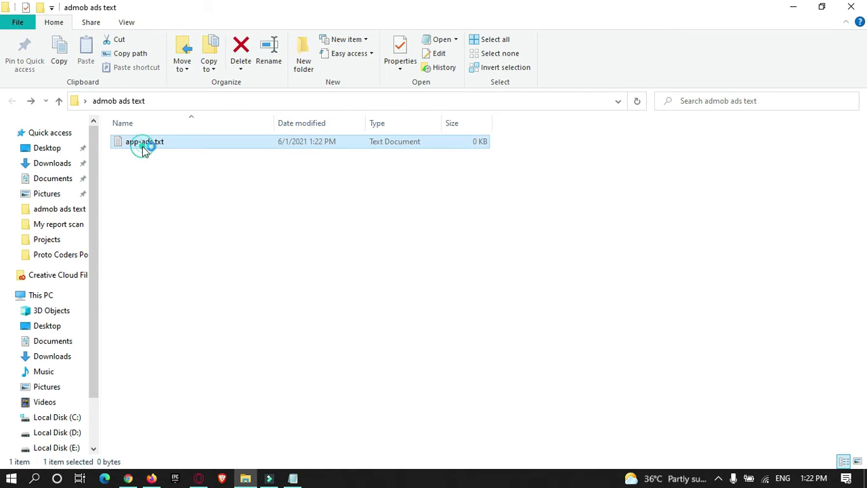
# Paste the AdMob google.com DIRECT snippet into app-ads.txt, save, and dismiss the instructions
pyautogui.click(128, 478)
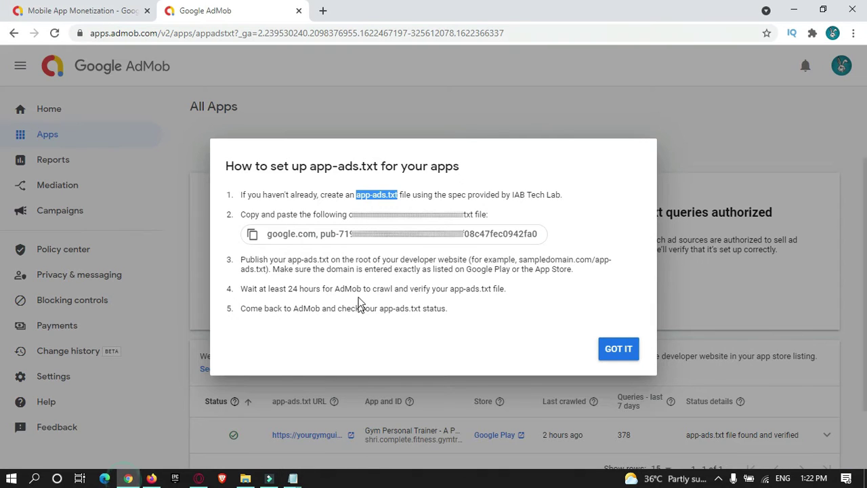
pyautogui.click(256, 234)
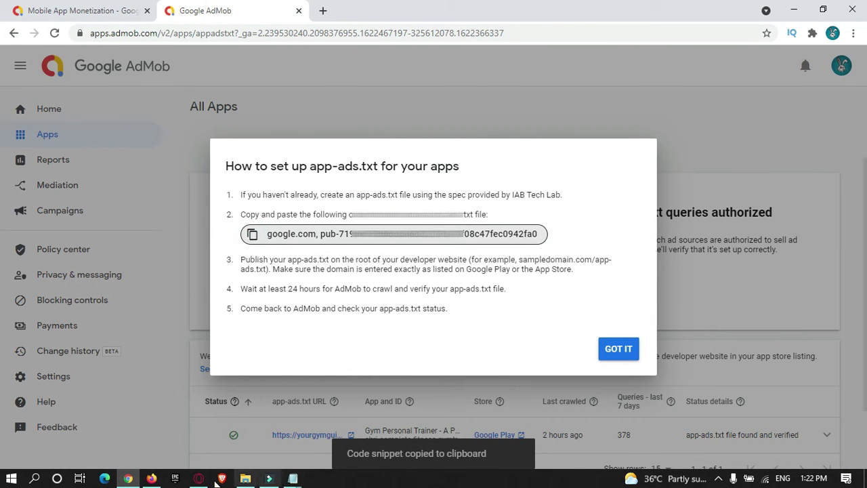
pyautogui.moveTo(290, 480)
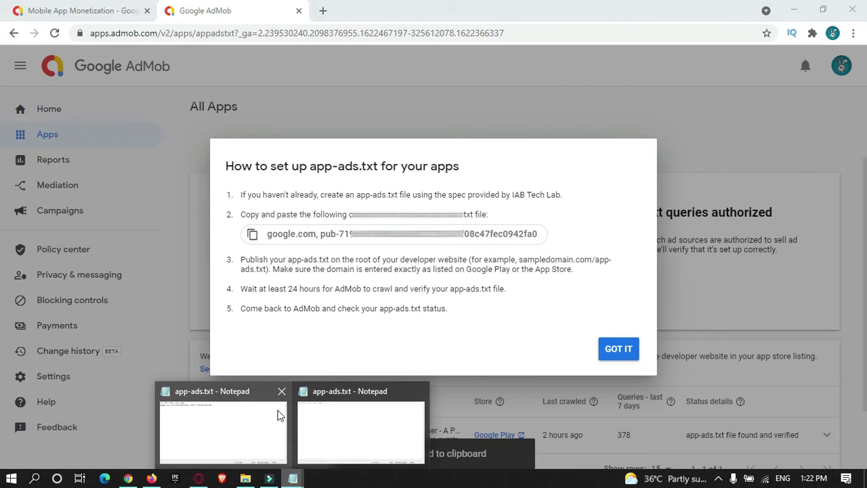
pyautogui.click(283, 431)
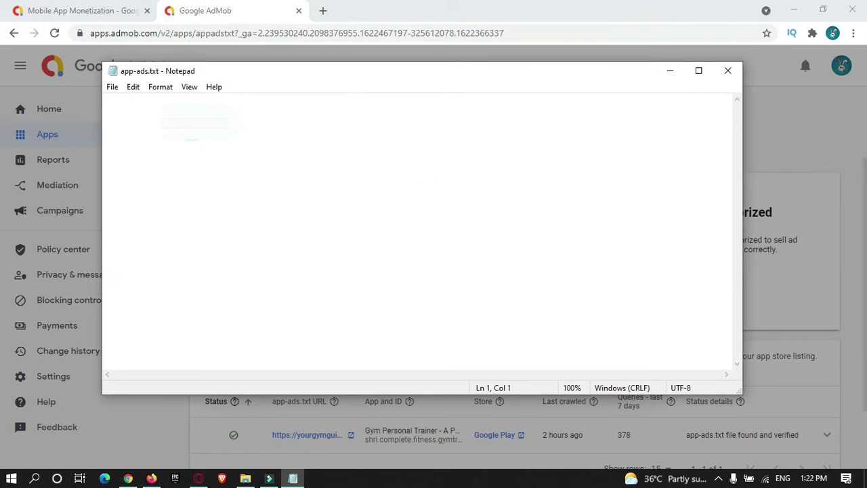
pyautogui.hotkey('ctrl', 'v')
pyautogui.hotkey('ctrl', 's')
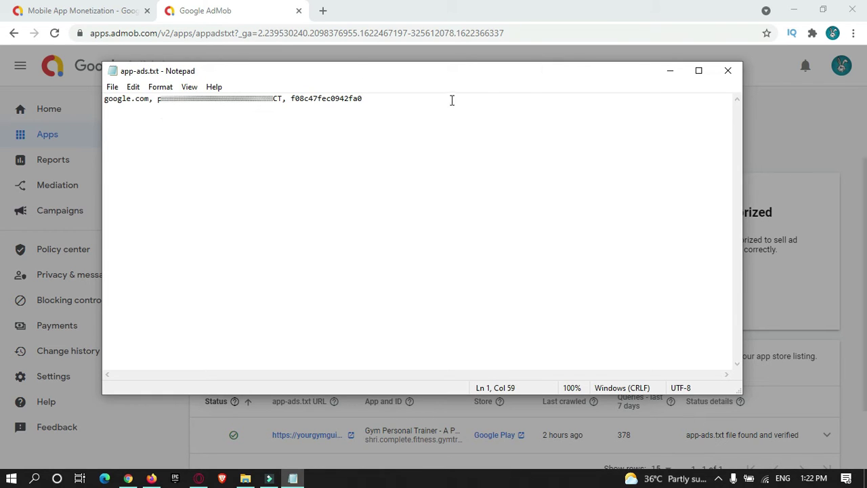
pyautogui.click(670, 72)
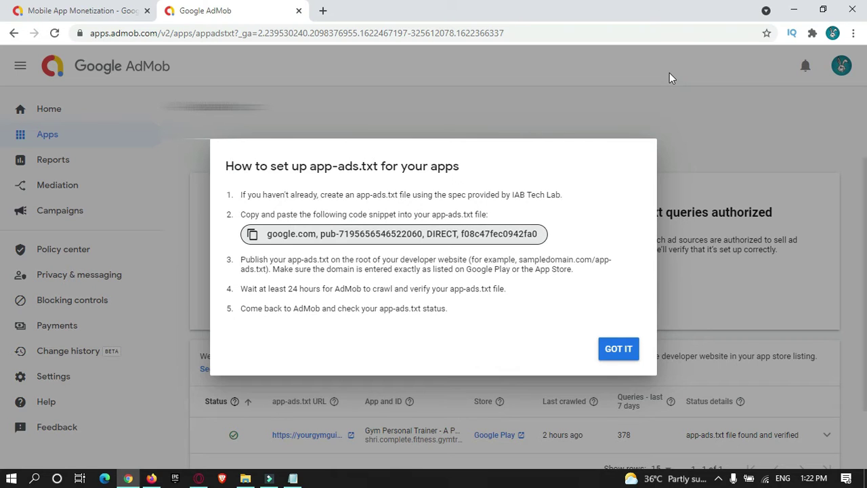
pyautogui.click(624, 351)
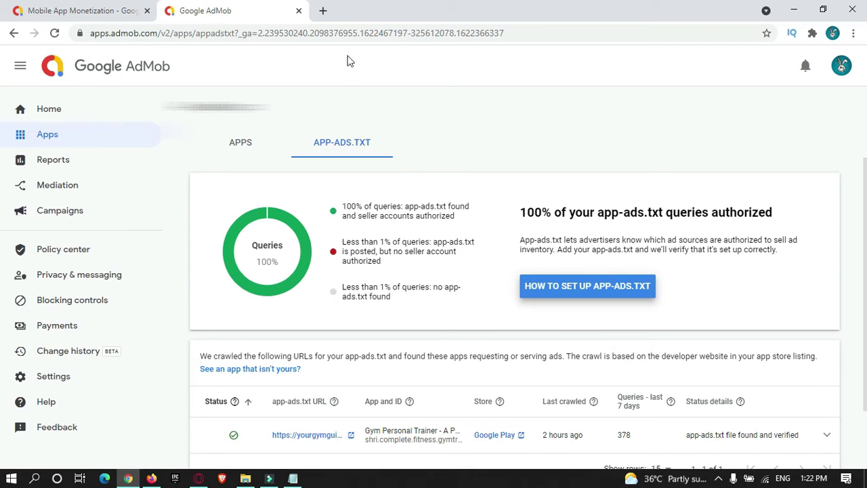
# Open yourgymguides.com in a new Chrome tab
pyautogui.click(323, 11)
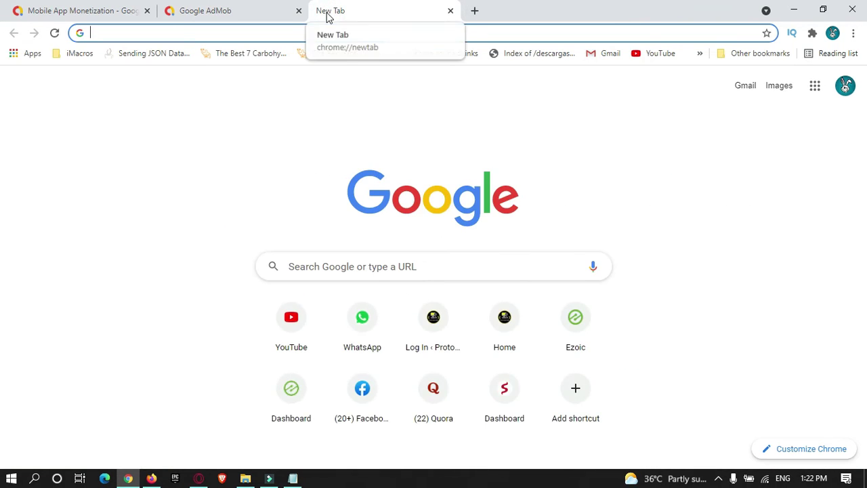
pyautogui.write('y')
pyautogui.click(267, 162)
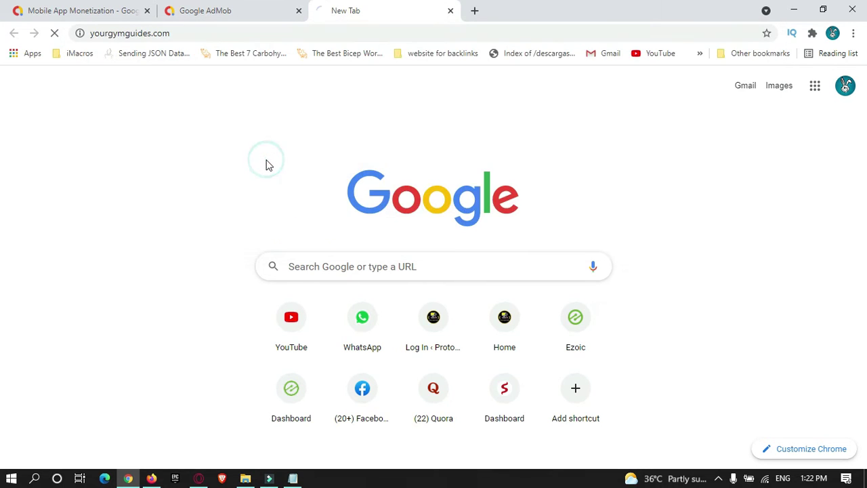
# Load yourgymguides.com/app-ads.txt and highlight the app-ads.txt part of the address
pyautogui.click(256, 32)
pyautogui.click(259, 33)
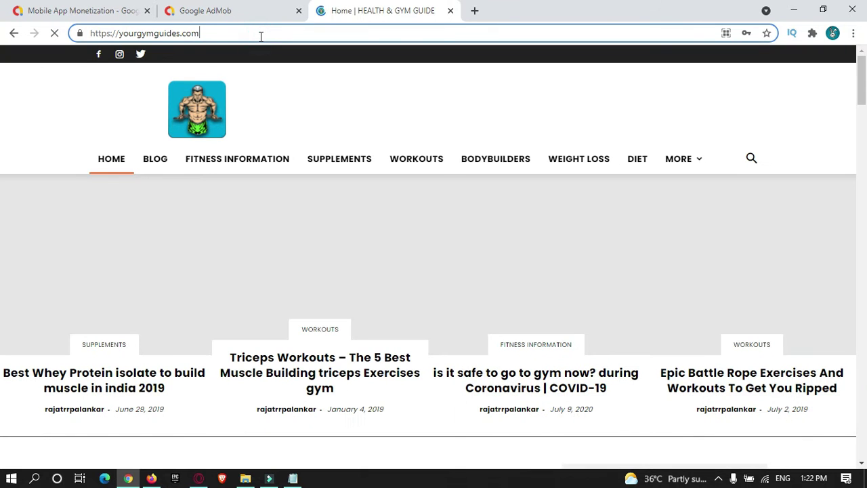
pyautogui.write('/')
pyautogui.press('BackSpace')
pyautogui.write('/a')
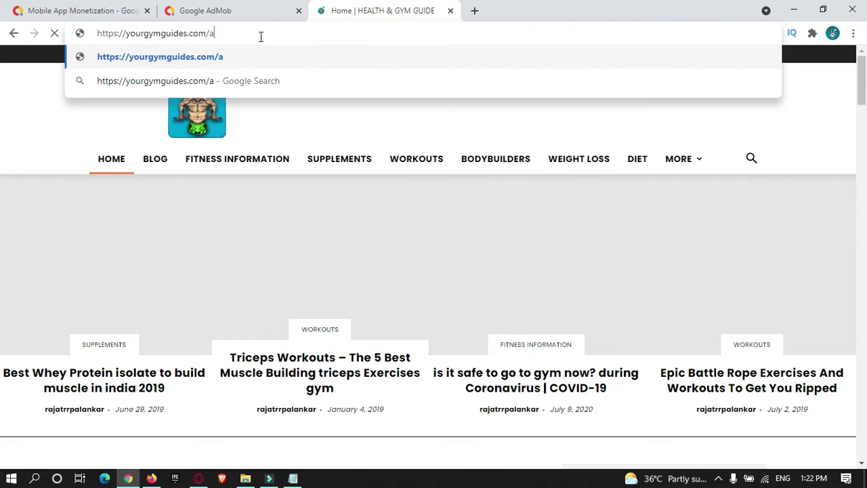
pyautogui.write('pp-ads')
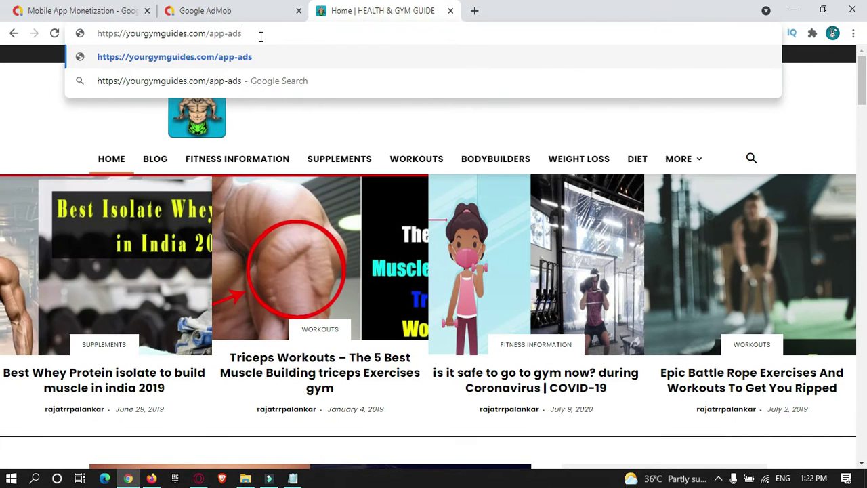
pyautogui.write('/')
pyautogui.press('BackSpace')
pyautogui.write('.txt')
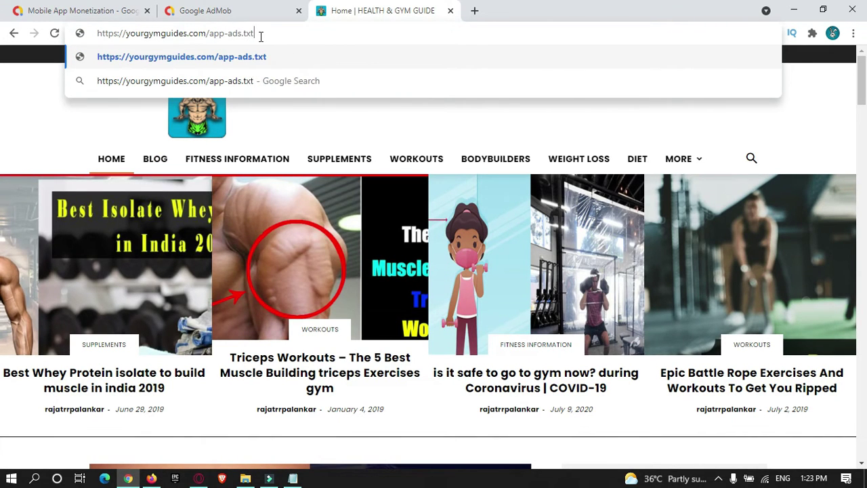
pyautogui.press('Return')
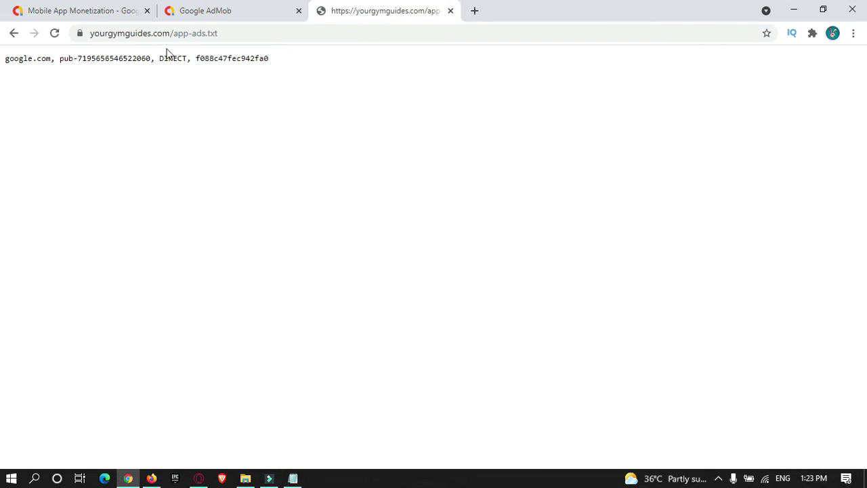
pyautogui.moveTo(226, 32); pyautogui.dragTo(177, 34)
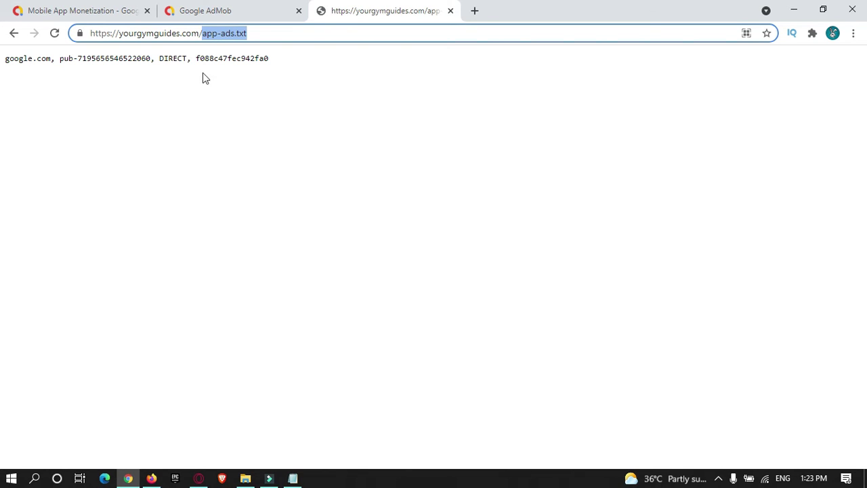
# Switch hPanel to the yourgymguides.com website and launch its File Manager
pyautogui.click(153, 478)
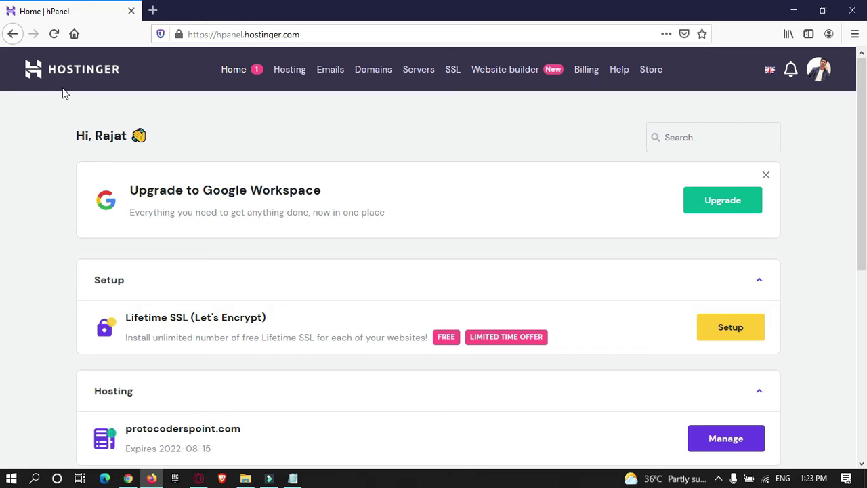
pyautogui.scroll(-2, 365, 298)
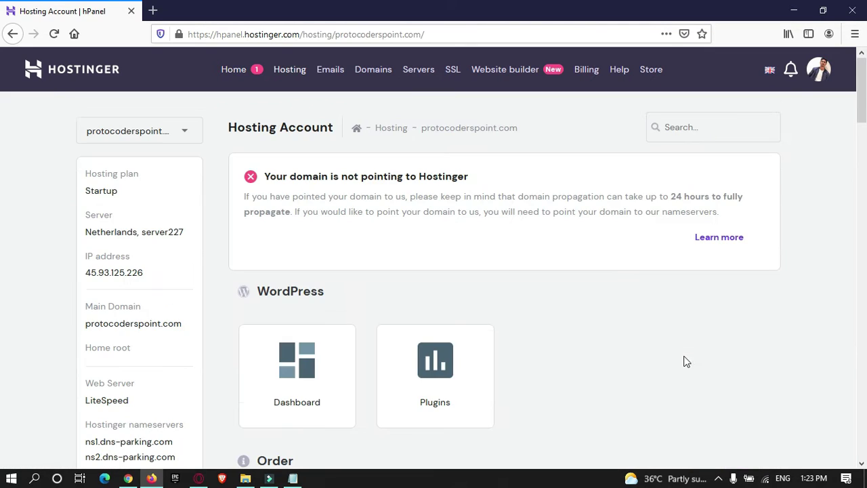
pyautogui.click(177, 128)
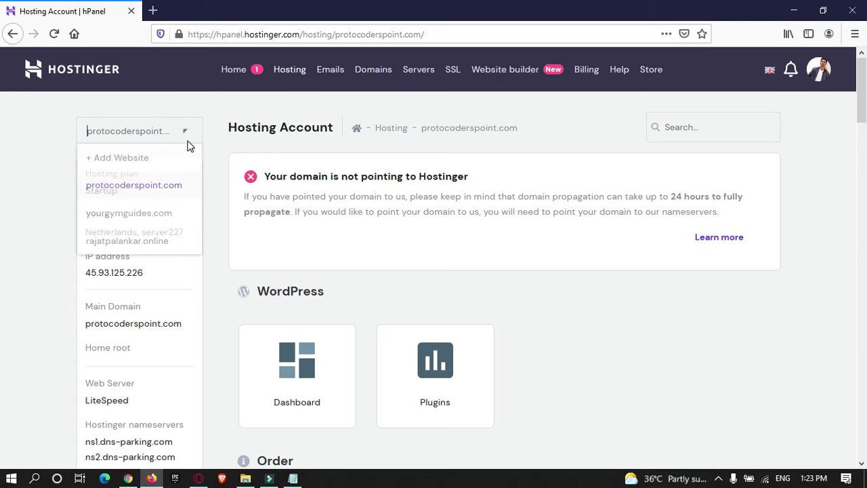
pyautogui.click(127, 217)
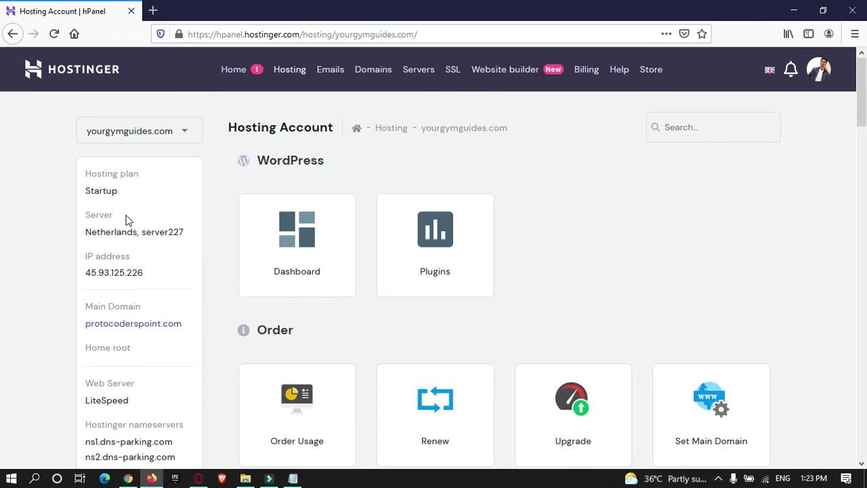
pyautogui.scroll(-7, 617, 271)
pyautogui.scroll(-10, 617, 266)
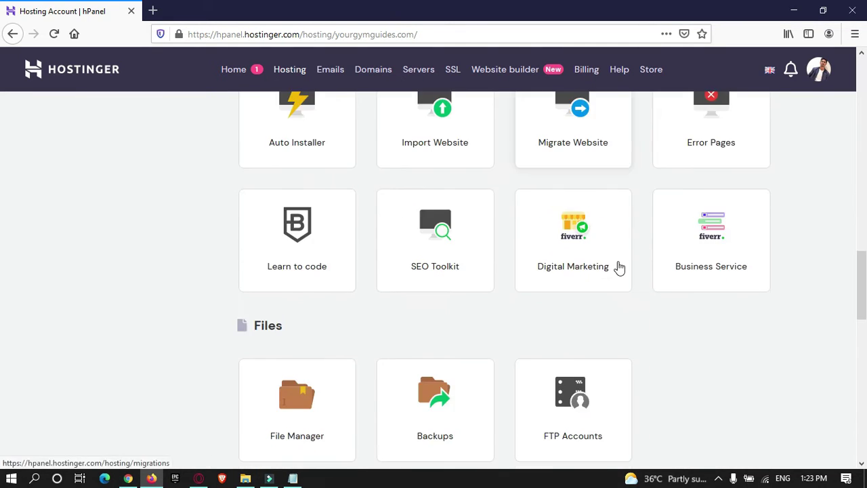
pyautogui.click(284, 225)
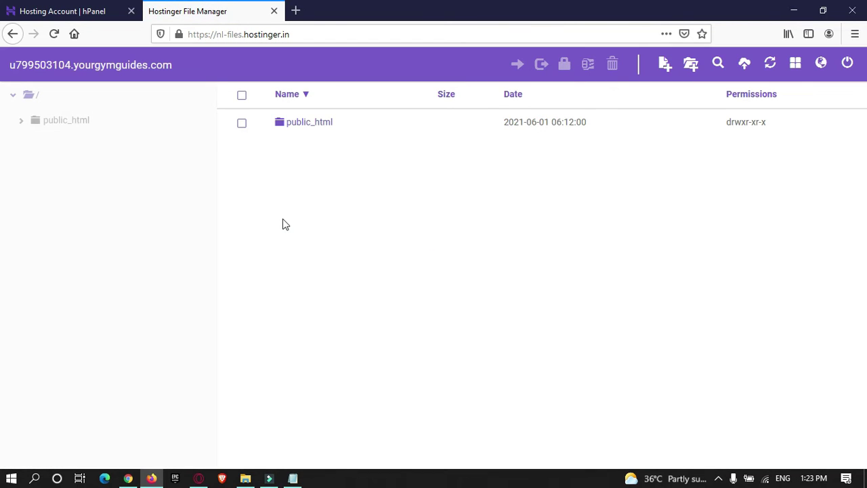
# Open public_html, find the 0.1 kB app-ads.txt, then return to Chrome
pyautogui.click(313, 127)
pyautogui.doubleClick(304, 126)
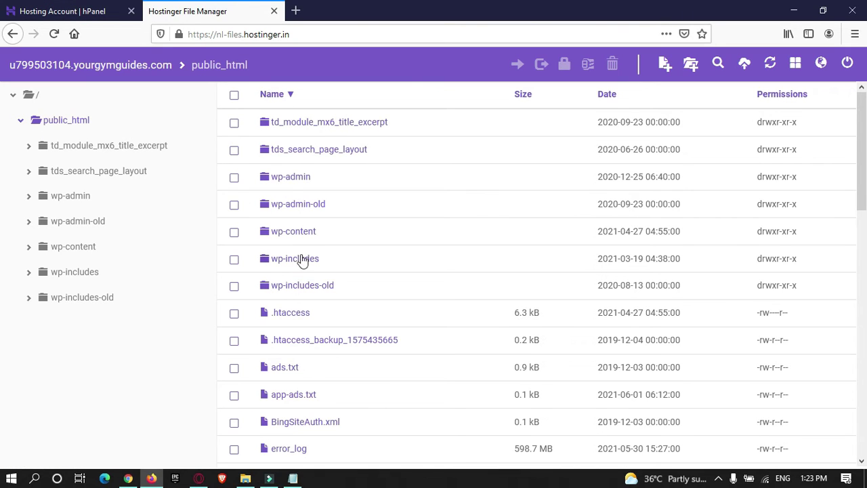
pyautogui.scroll(-3, 305, 254)
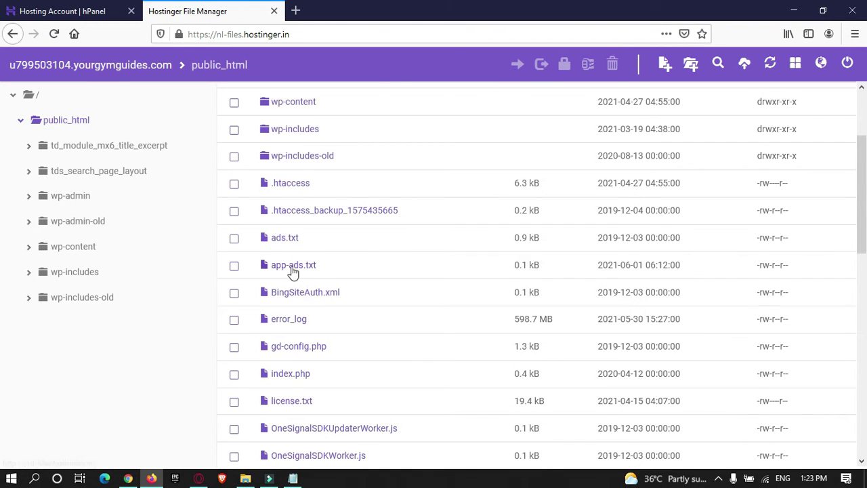
pyautogui.click(128, 478)
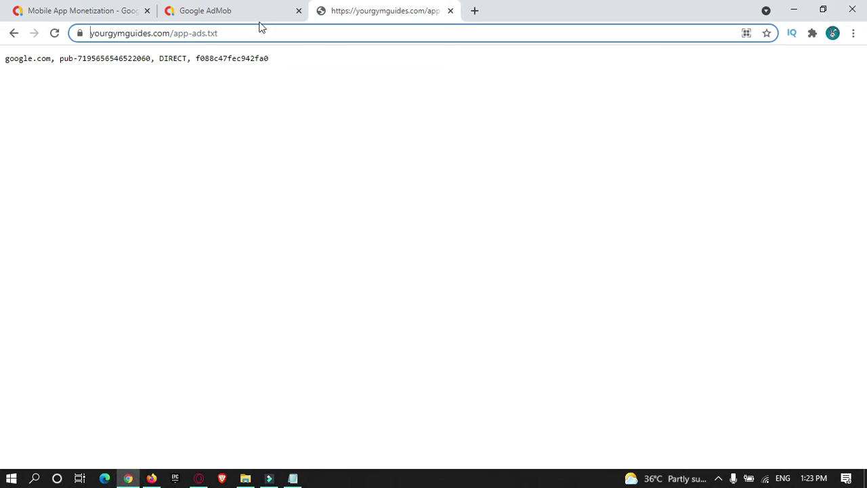
# Highlight the yourgymguides.com/app-ads.txt address and its served google.com DIRECT line
pyautogui.moveTo(221, 34); pyautogui.dragTo(68, 34)
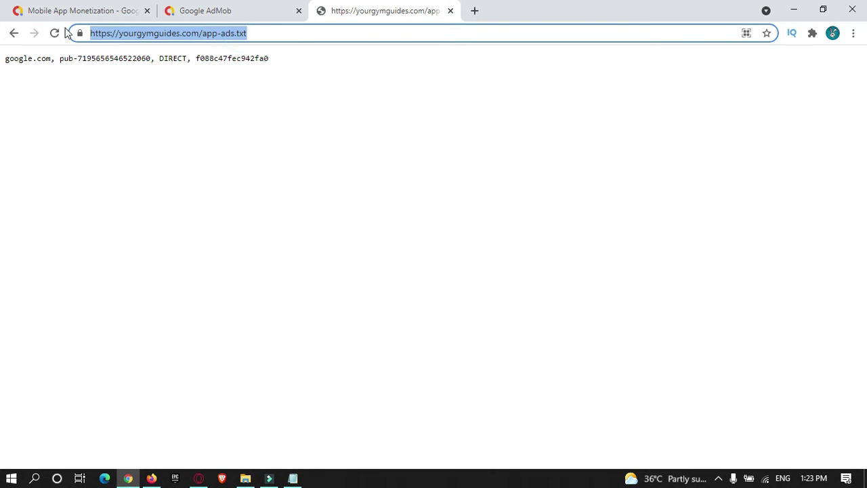
pyautogui.moveTo(275, 62); pyautogui.dragTo(6, 58)
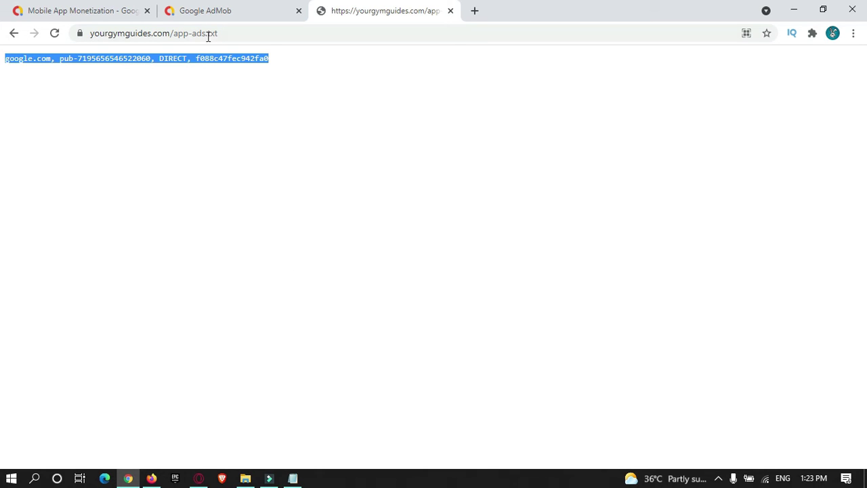
pyautogui.click(152, 479)
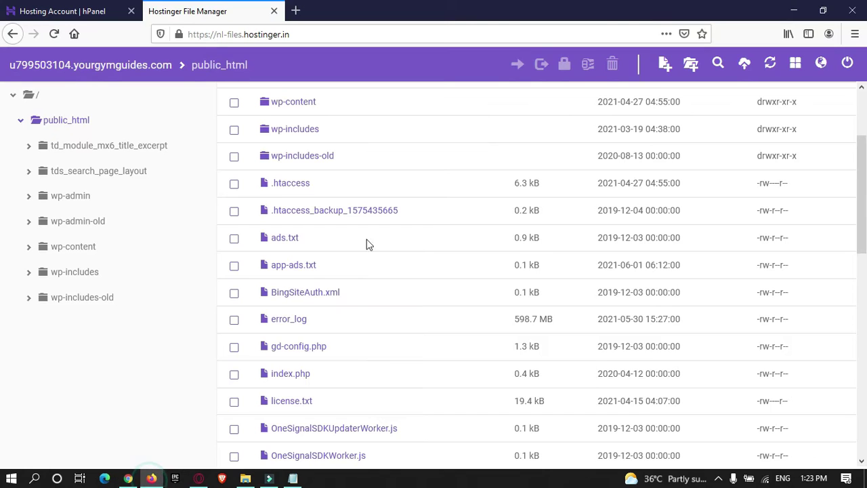
pyautogui.click(245, 479)
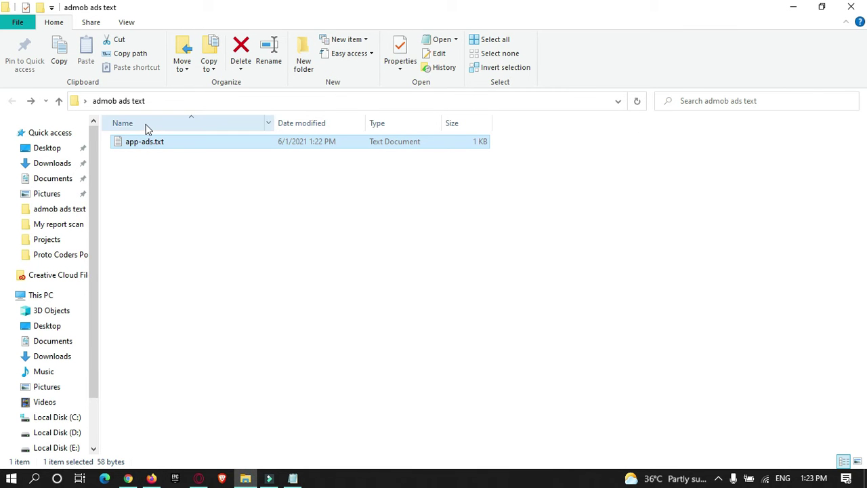
pyautogui.click(152, 478)
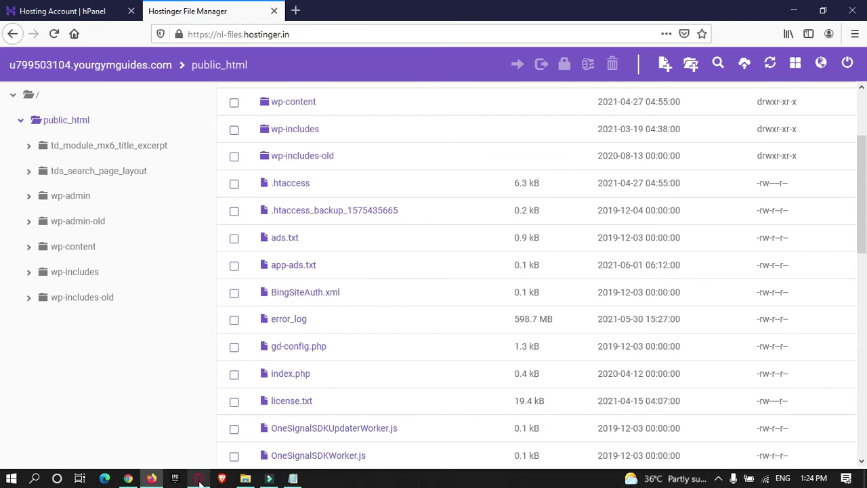
pyautogui.moveTo(198, 477)
pyautogui.click(201, 433)
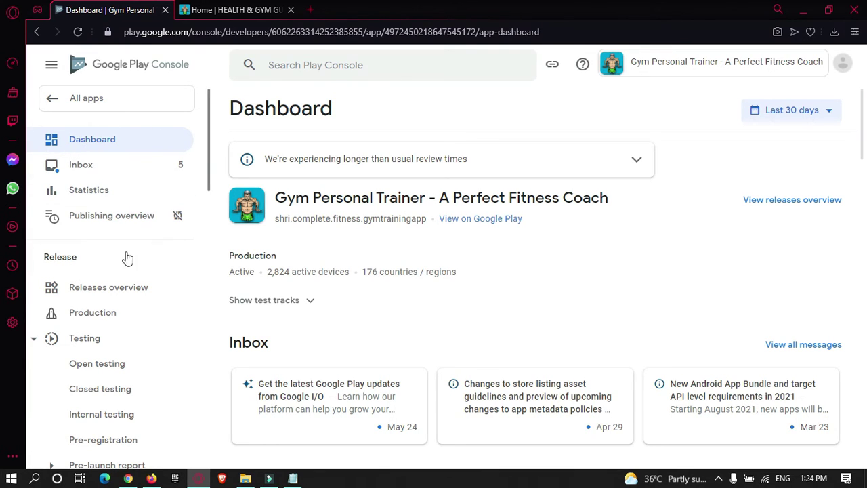
pyautogui.scroll(-1, 108, 170)
pyautogui.scroll(1, 102, 149)
pyautogui.scroll(-3, 88, 344)
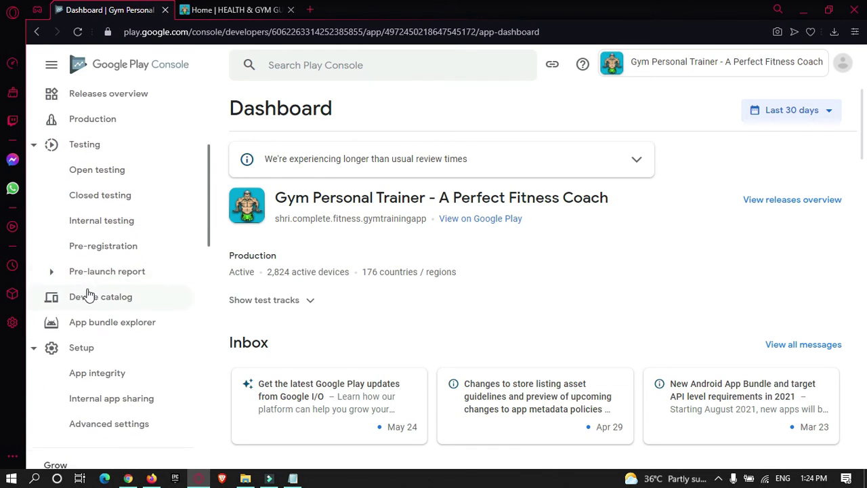
pyautogui.scroll(-2, 88, 296)
pyautogui.scroll(-2, 84, 362)
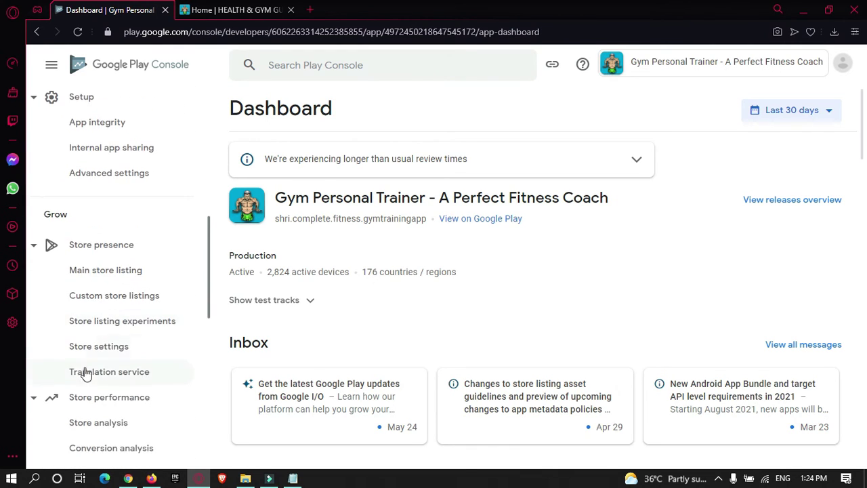
pyautogui.click(82, 347)
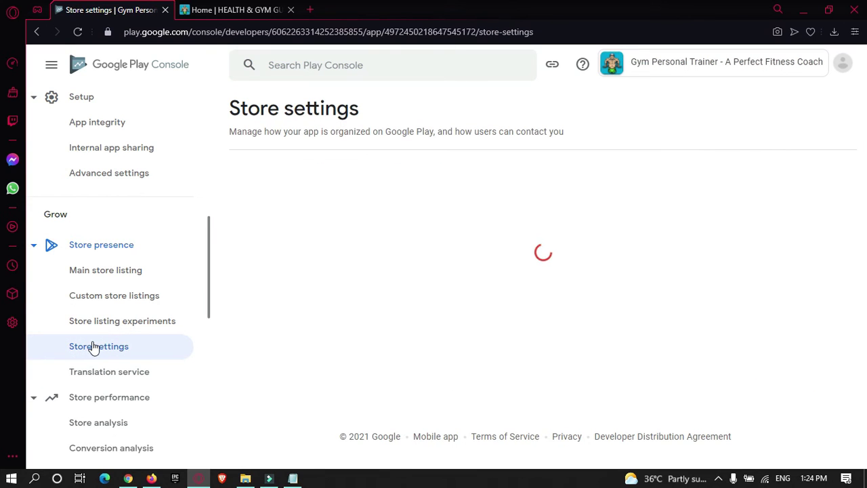
pyautogui.scroll(-5, 625, 242)
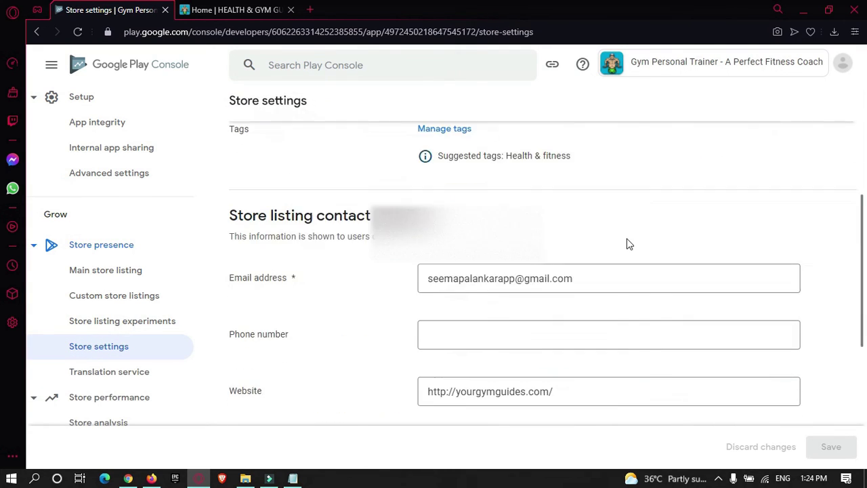
pyautogui.click(252, 328)
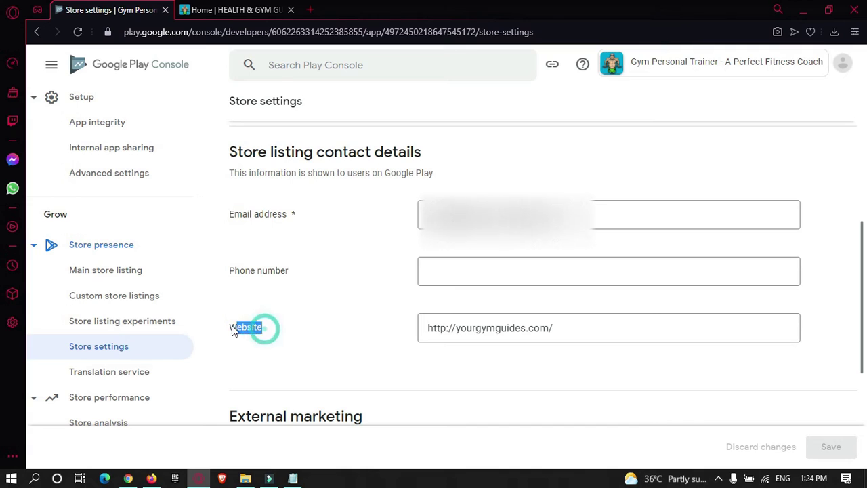
pyautogui.moveTo(565, 325); pyautogui.dragTo(420, 330)
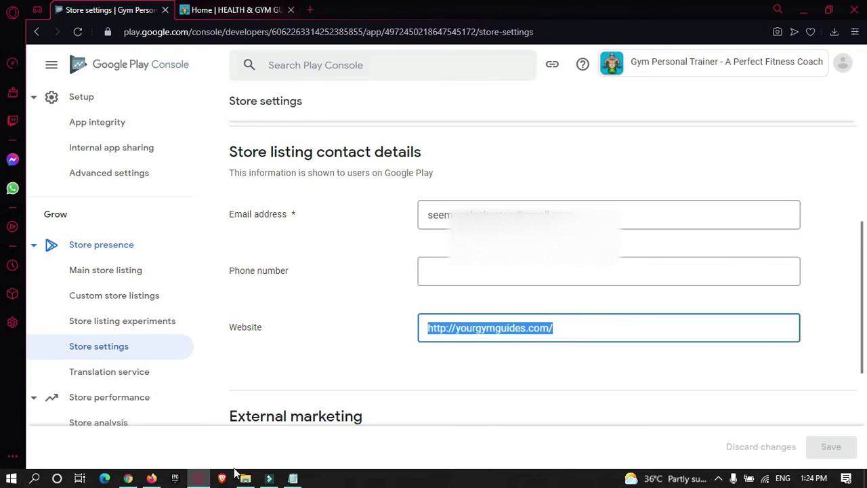
# Compare Chrome's app-ads.txt address with the listed website, ending on the live file
pyautogui.click(127, 478)
pyautogui.click(242, 34)
pyautogui.click(249, 34)
pyautogui.moveTo(249, 34); pyautogui.dragTo(206, 38)
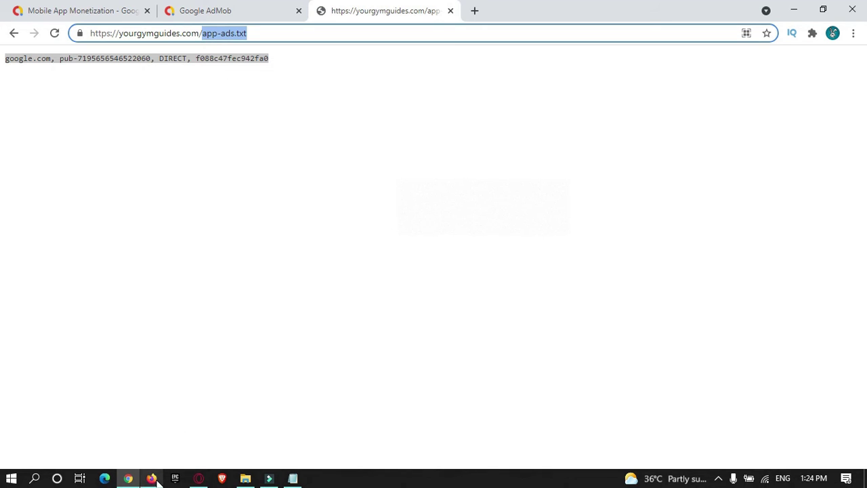
pyautogui.click(198, 478)
pyautogui.moveTo(563, 328); pyautogui.dragTo(416, 328)
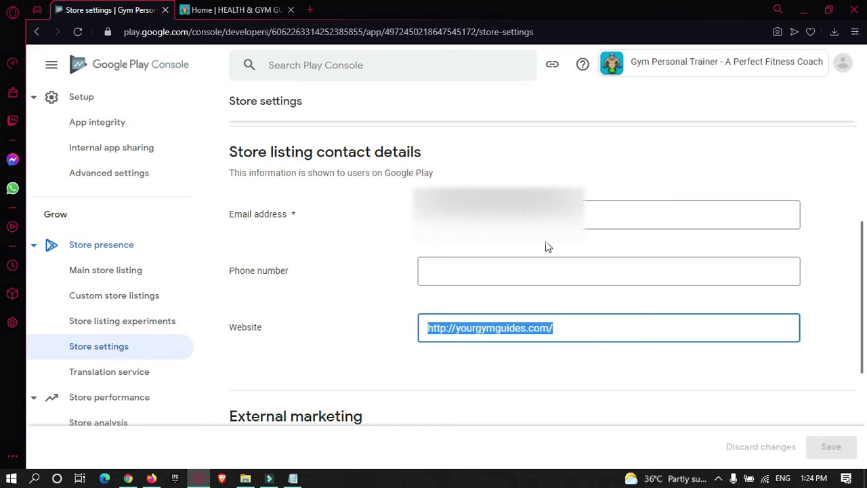
pyautogui.scroll(-5, 677, 338)
pyautogui.scroll(10, 739, 331)
pyautogui.scroll(1, 741, 330)
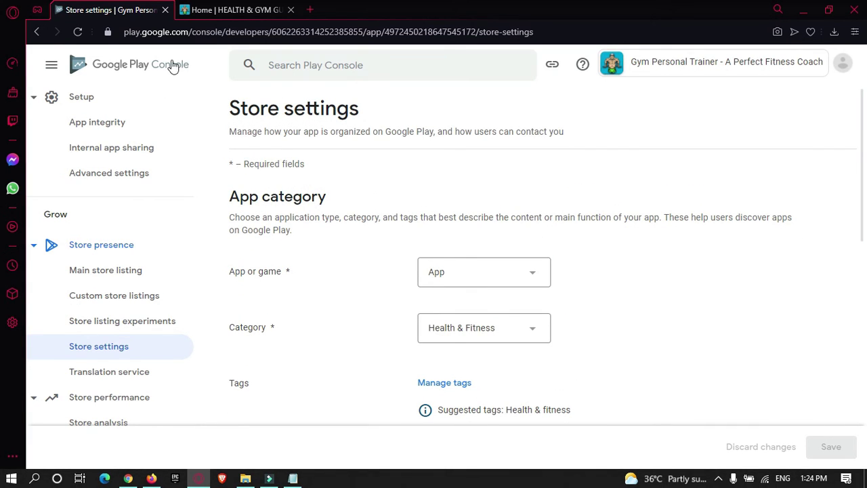
pyautogui.click(128, 478)
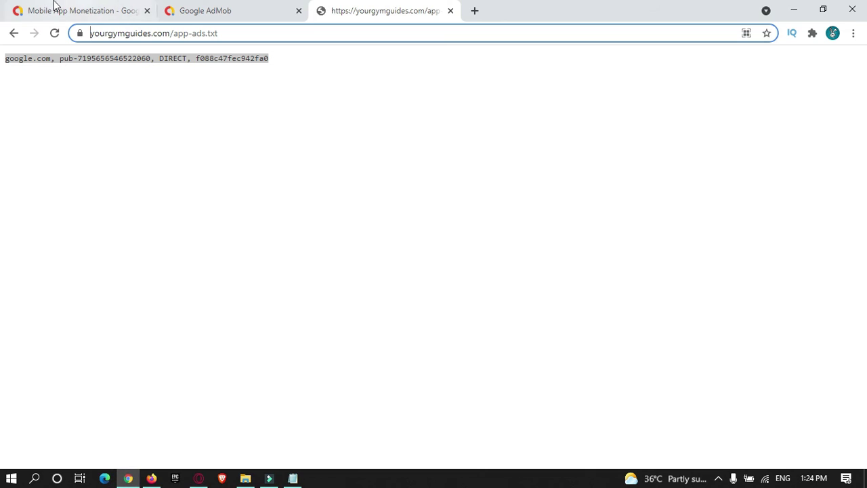
# Read the app-ads.txt setup guide on root location, exact domain entry and 24-hour wait, then close it
pyautogui.click(231, 8)
pyautogui.click(588, 284)
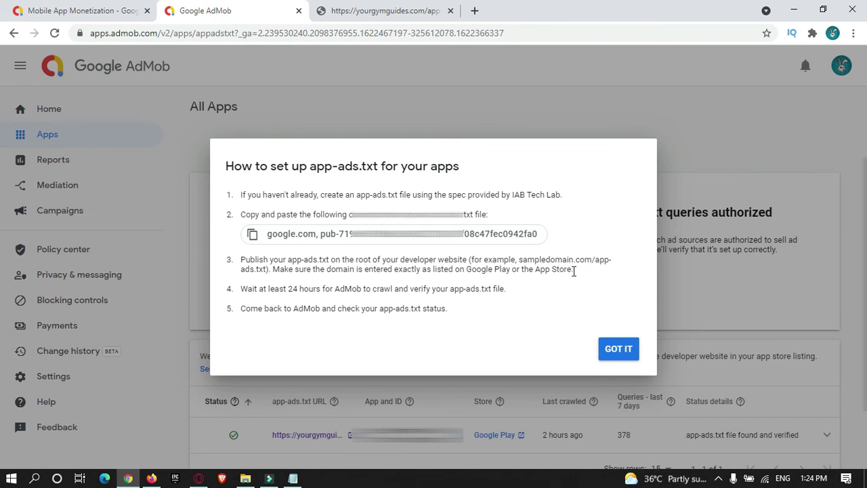
pyautogui.moveTo(518, 261); pyautogui.dragTo(264, 271)
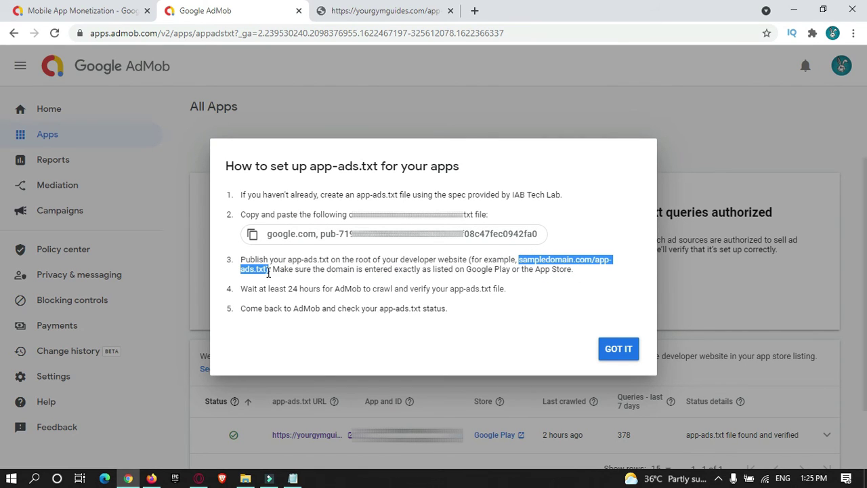
pyautogui.moveTo(289, 269); pyautogui.dragTo(374, 261)
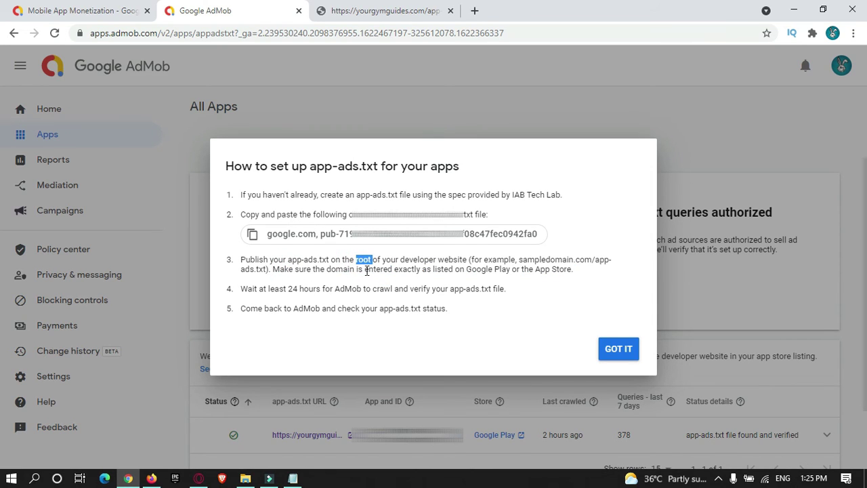
pyautogui.moveTo(243, 289); pyautogui.dragTo(397, 293)
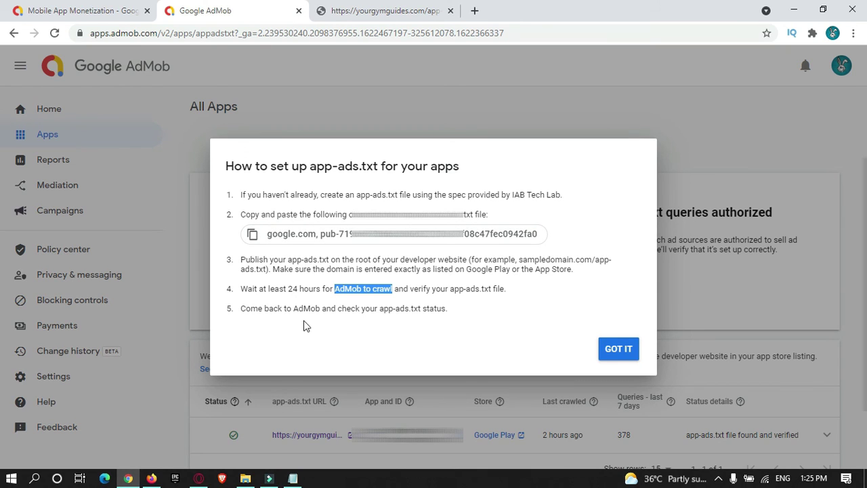
pyautogui.click(617, 349)
pyautogui.scroll(-1, 259, 346)
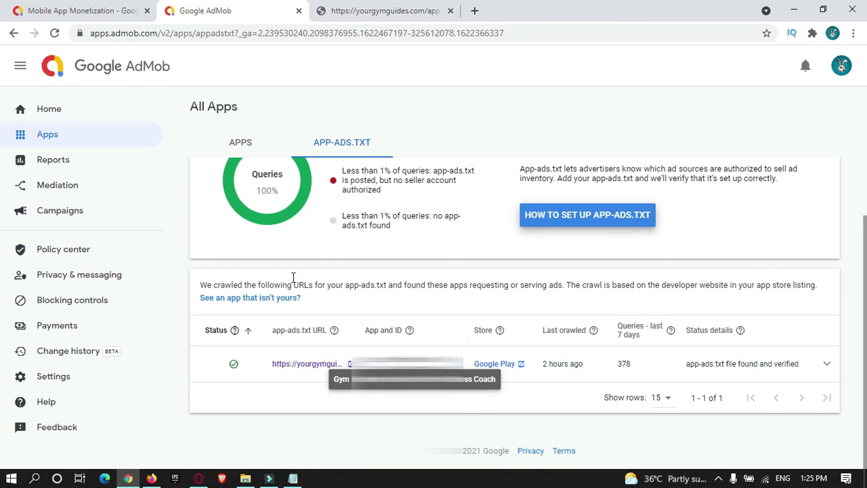
pyautogui.scroll(1, 416, 241)
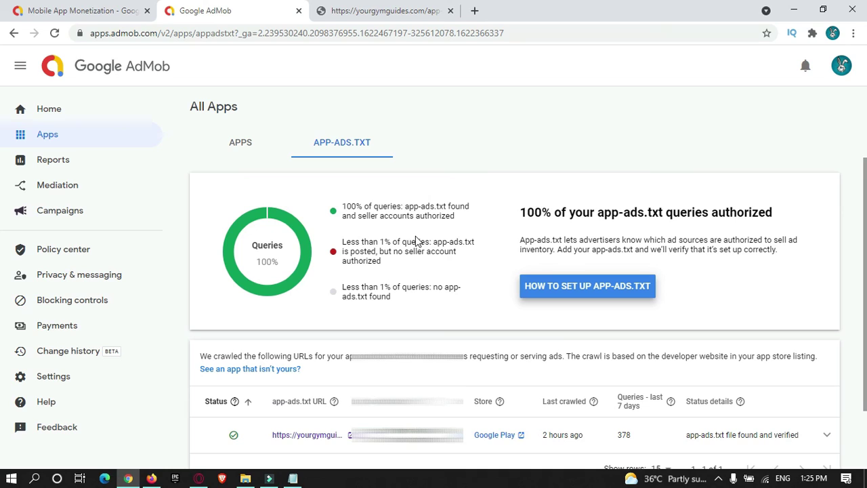